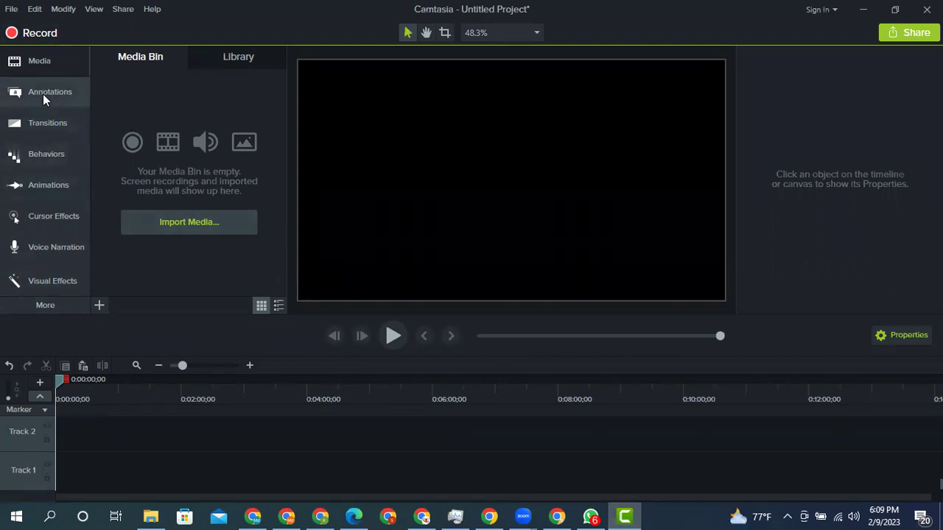
# Step: Look at the media Library and return to the Media Bin
pyautogui.click(251, 59)
pyautogui.click(160, 56)
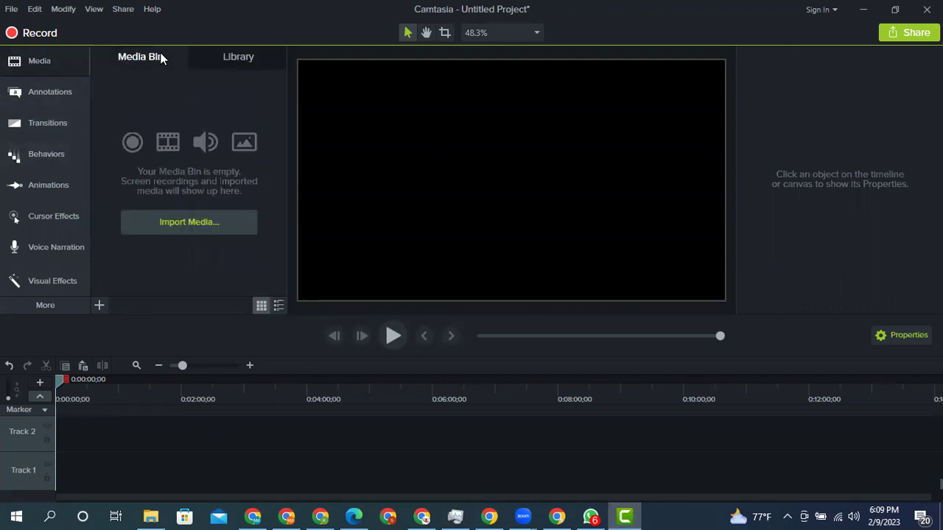
# Step: Show the callout annotations with the style filter set to All and look through them
pyautogui.click(40, 94)
pyautogui.click(109, 60)
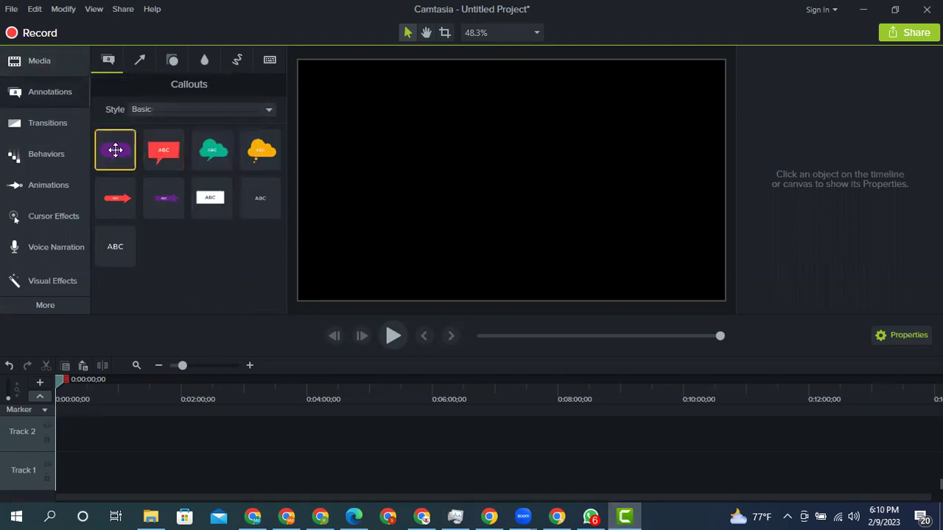
pyautogui.click(186, 109)
pyautogui.click(174, 126)
pyautogui.scroll(-5, 193, 190)
pyautogui.scroll(3, 192, 190)
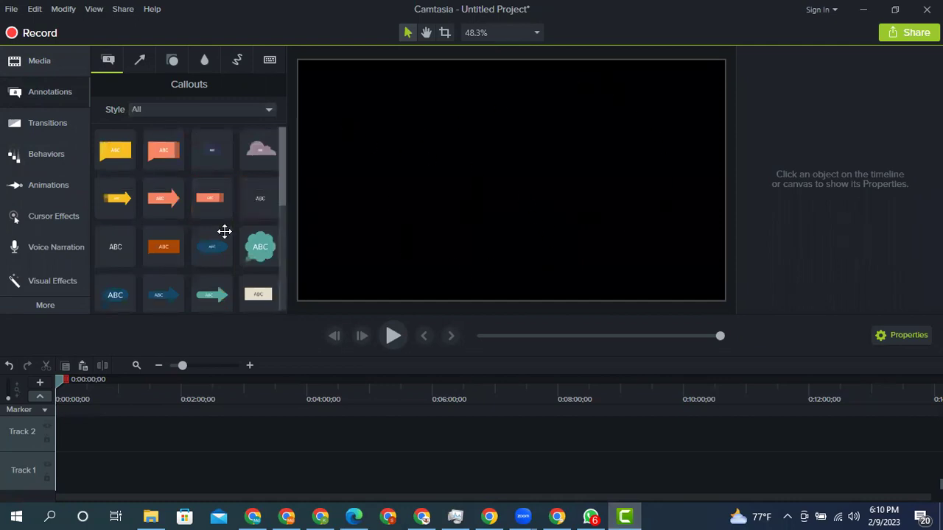
pyautogui.scroll(-4, 202, 214)
pyautogui.scroll(4, 180, 185)
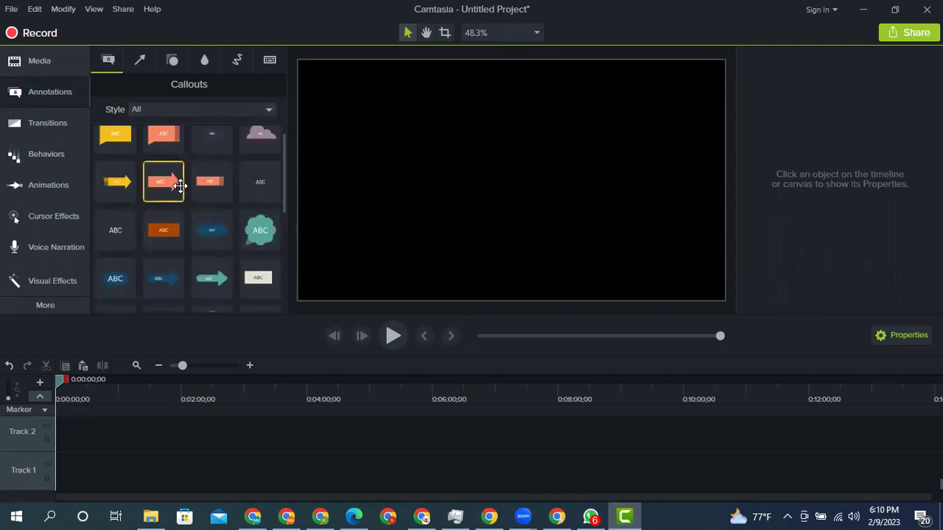
# Step: Look through the Arrows & Lines annotations from beginning to end
pyautogui.click(142, 64)
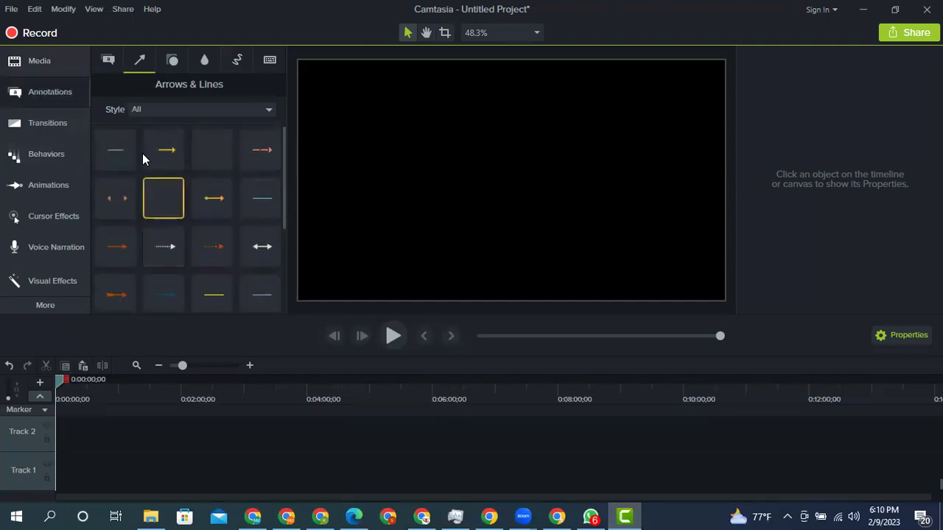
pyautogui.scroll(-3, 198, 240)
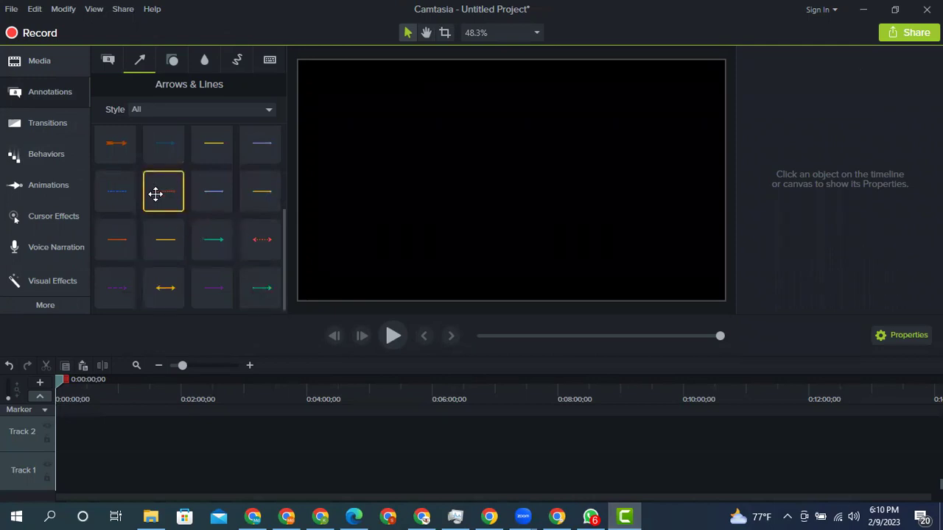
pyautogui.scroll(3, 156, 193)
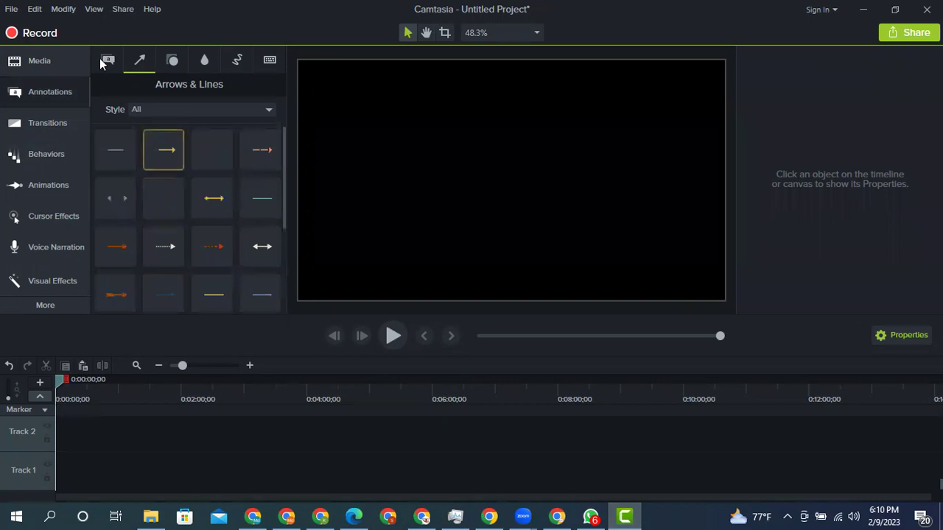
# Step: Look through the Shapes annotations and check their available styles, keeping the style filter on All
pyautogui.click(174, 67)
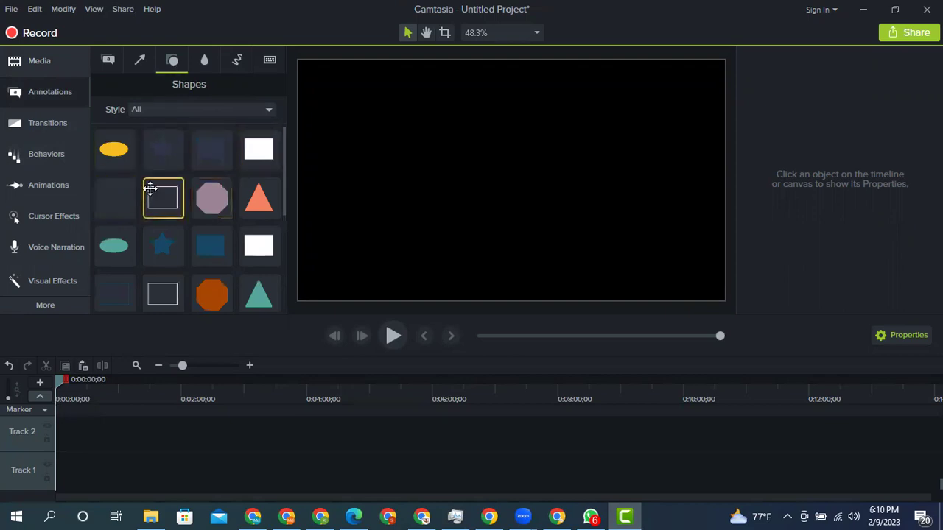
pyautogui.scroll(-4, 258, 157)
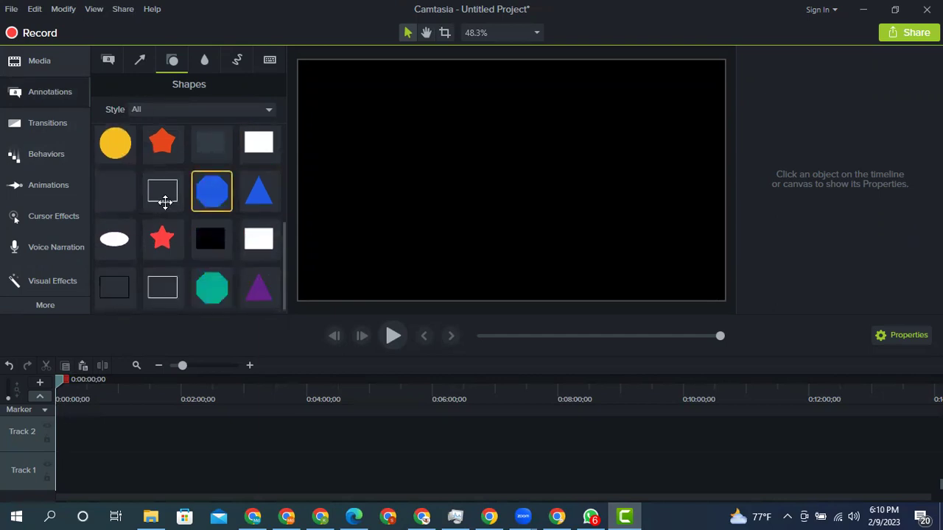
pyautogui.scroll(5, 156, 213)
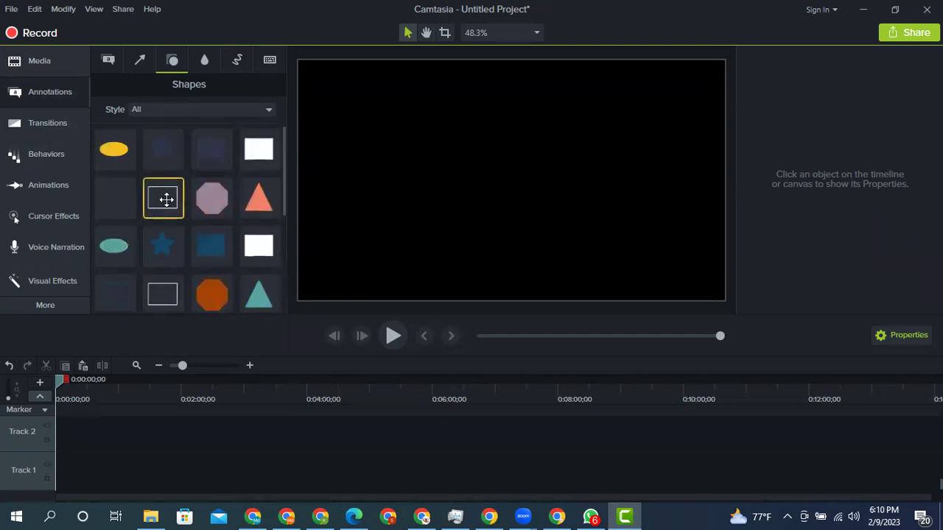
pyautogui.click(150, 112)
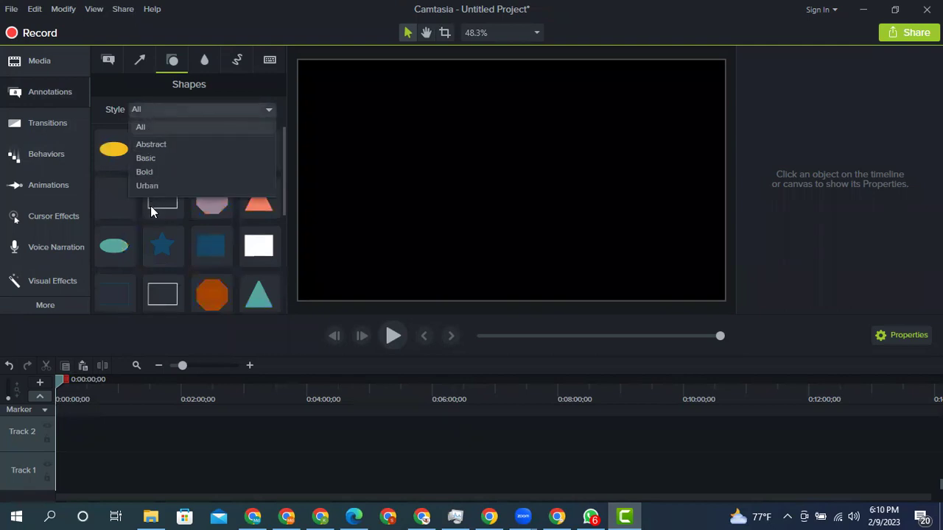
pyautogui.click(146, 128)
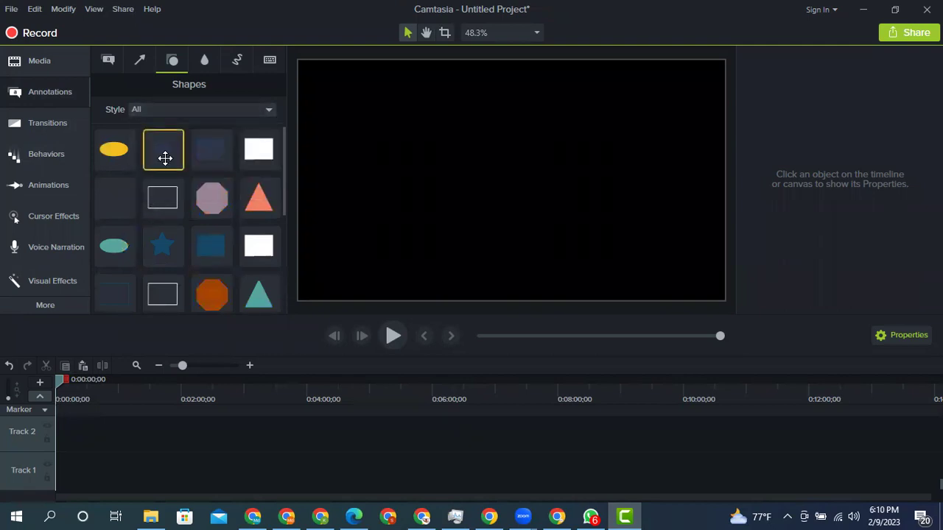
# Step: Examine the Blur & Highlight, Sketch Motion and Keystroke Callouts annotations, returning to Blur & Highlight
pyautogui.click(209, 61)
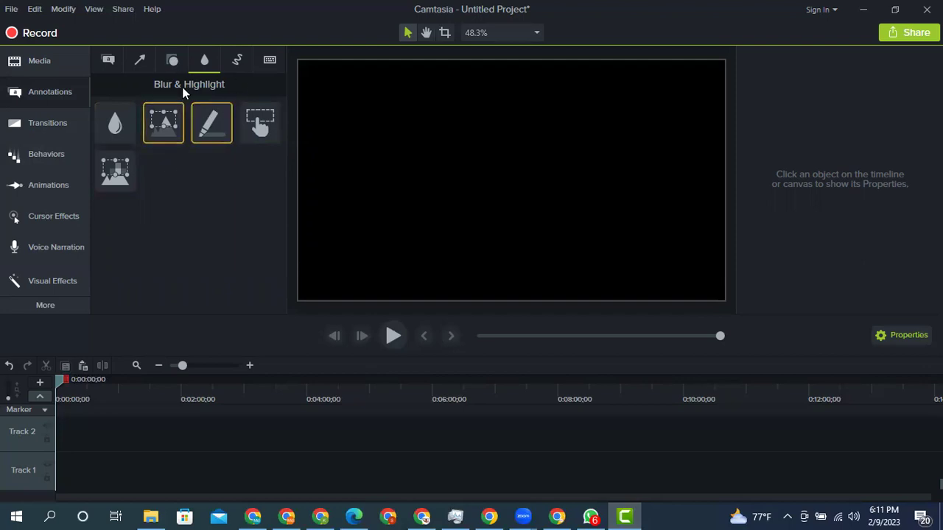
pyautogui.click(240, 63)
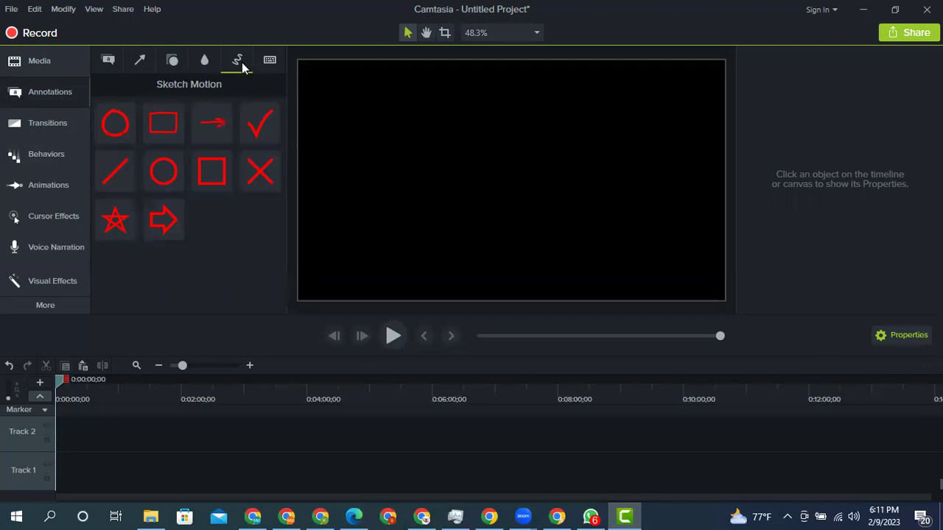
pyautogui.click(259, 61)
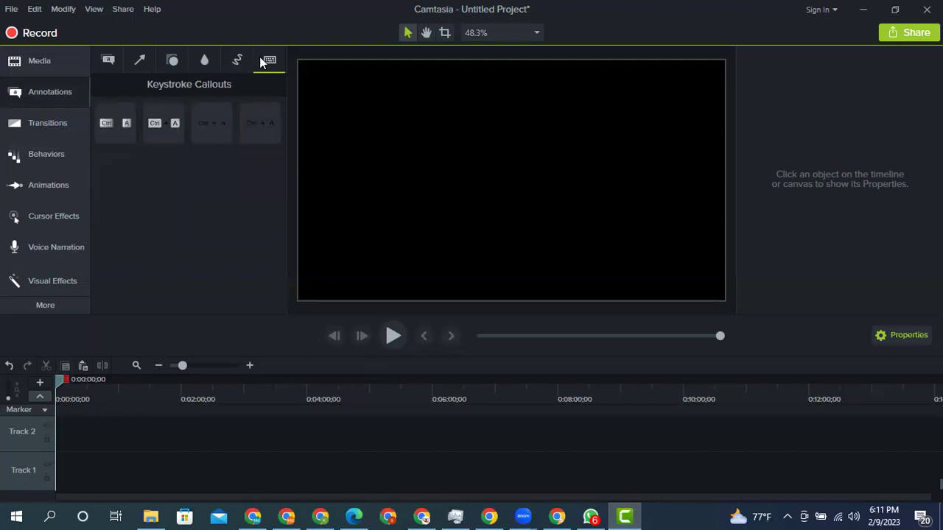
pyautogui.click(236, 62)
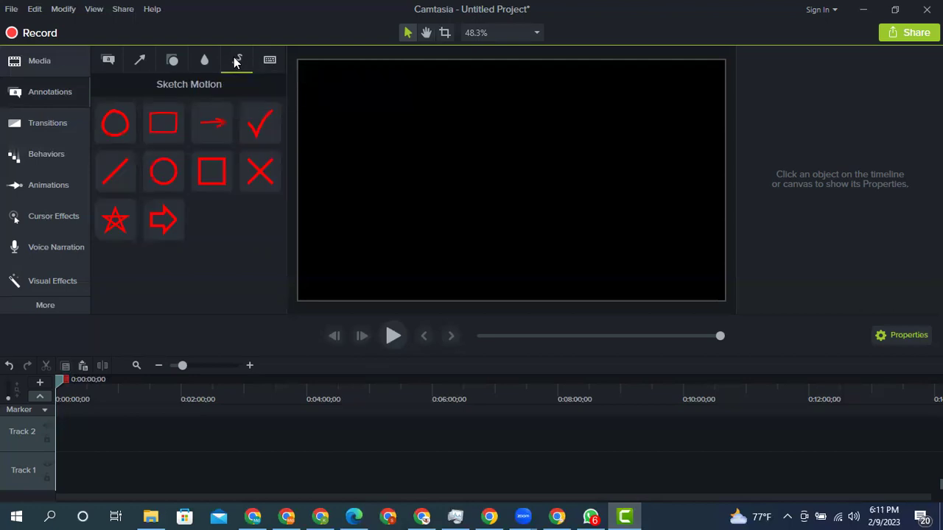
pyautogui.click(207, 60)
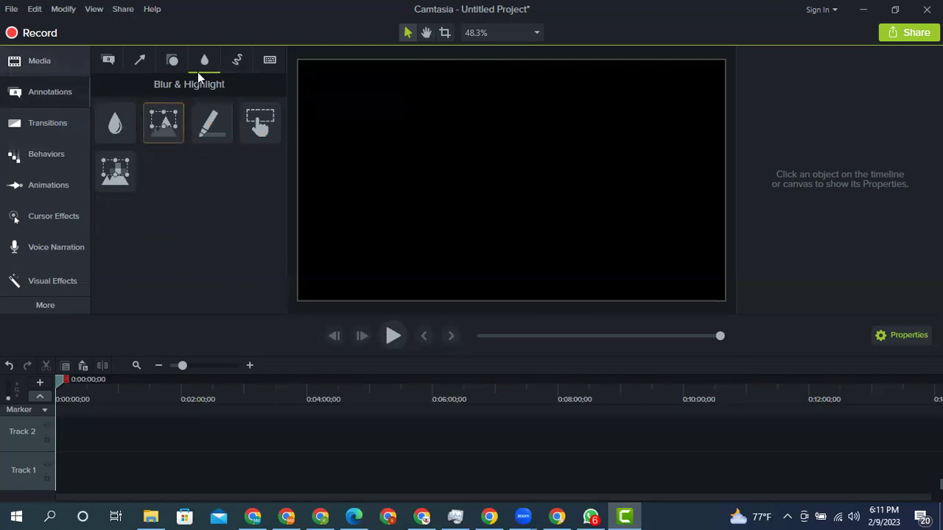
# Step: Look through the available transitions of all types
pyautogui.click(29, 129)
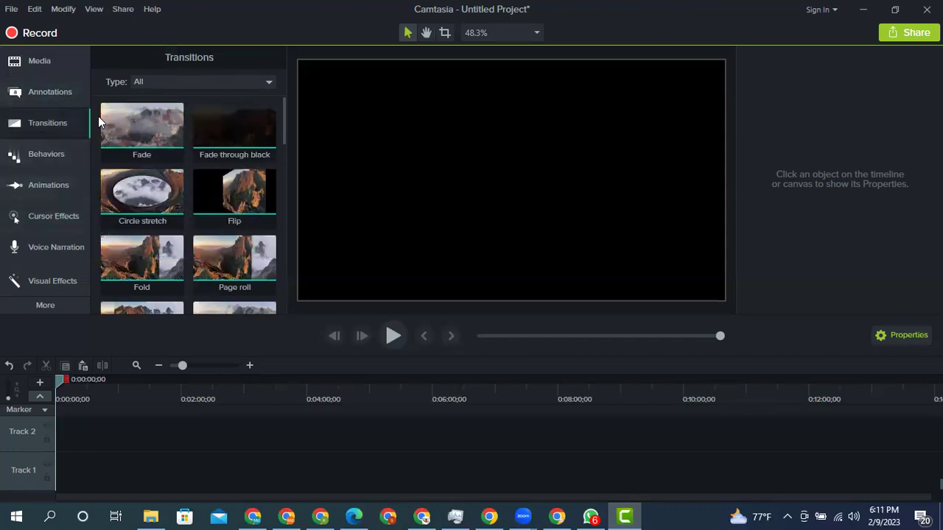
pyautogui.scroll(-3, 200, 185)
pyautogui.scroll(3, 201, 185)
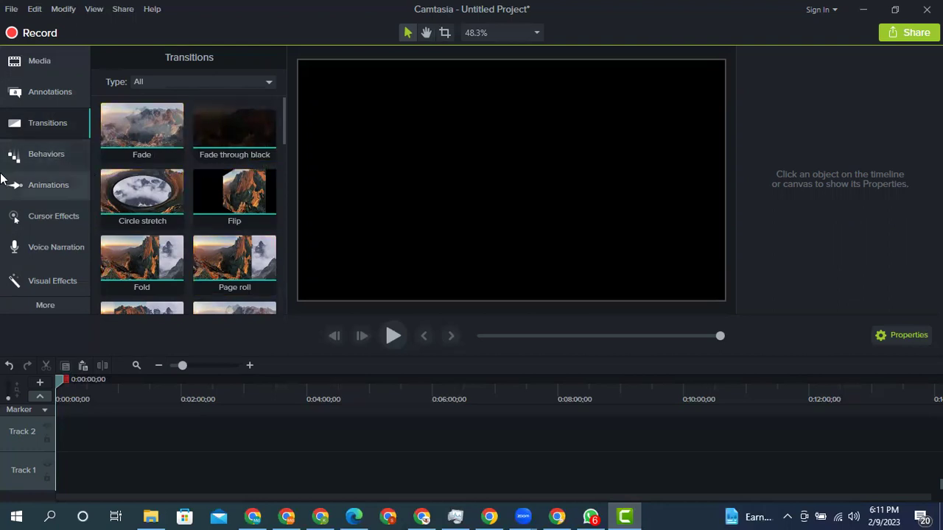
# Step: Look through the available text behaviors, from Drifting to Sliding
pyautogui.click(39, 153)
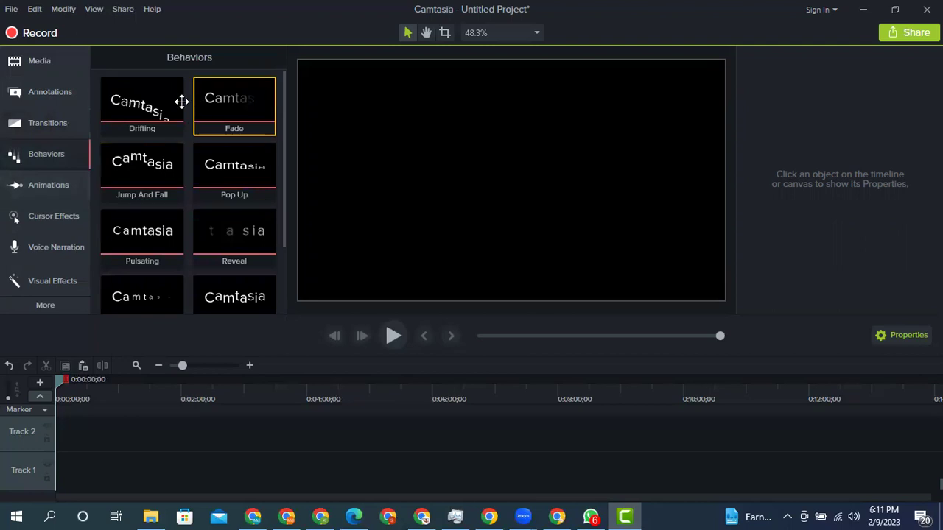
pyautogui.scroll(-2, 188, 169)
pyautogui.scroll(2, 191, 174)
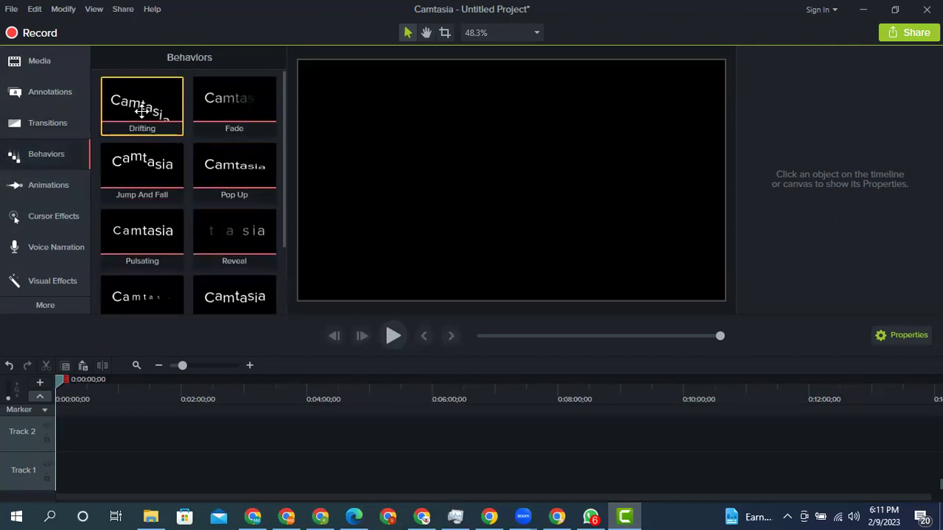
pyautogui.scroll(-2, 192, 152)
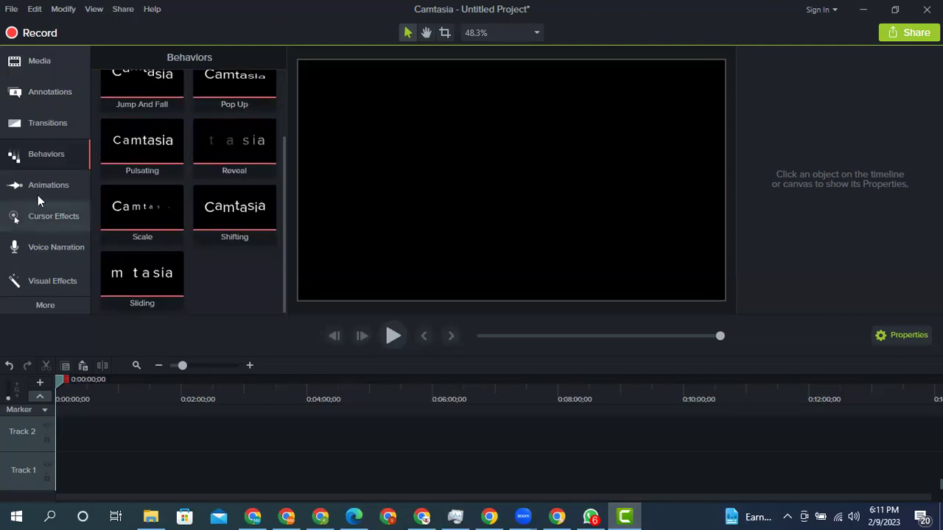
# Step: Examine the animation presets and the Zoom-n-Pan options
pyautogui.click(54, 182)
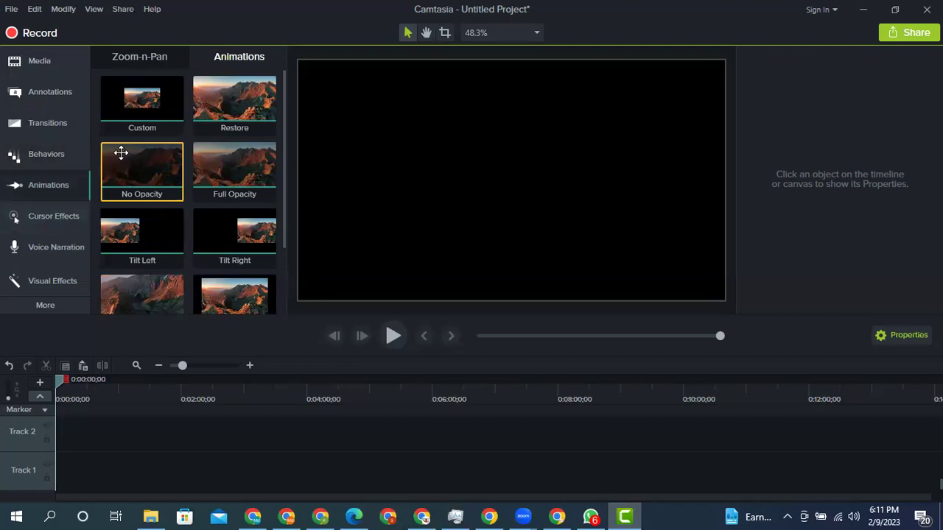
pyautogui.click(148, 59)
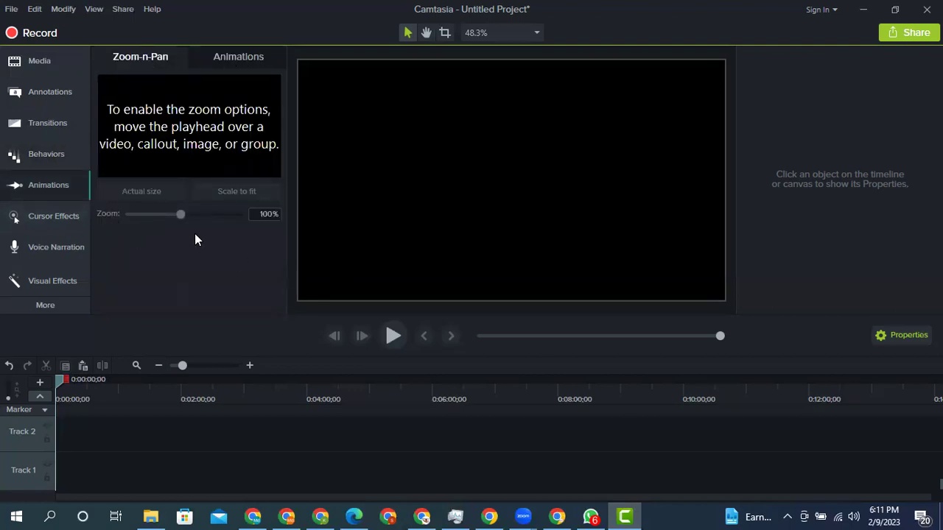
pyautogui.click(245, 56)
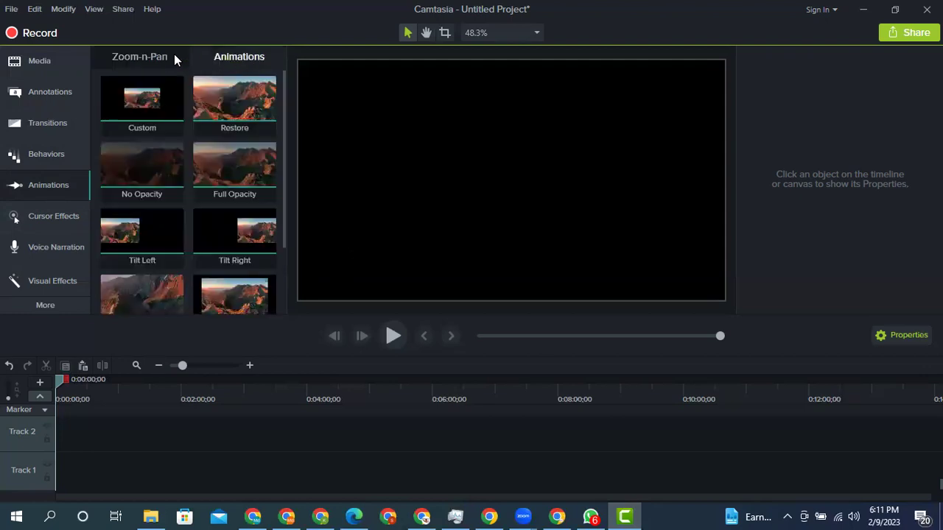
pyautogui.click(134, 56)
# Step: Examine the cursor effects, including the left-click and right-click effects, and return to the general cursor effects
pyautogui.click(39, 221)
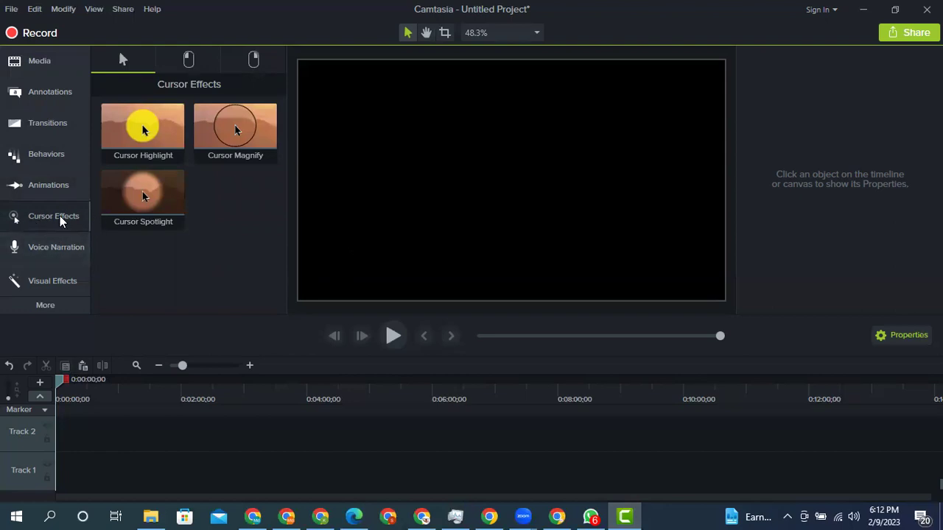
pyautogui.click(186, 62)
pyautogui.click(256, 59)
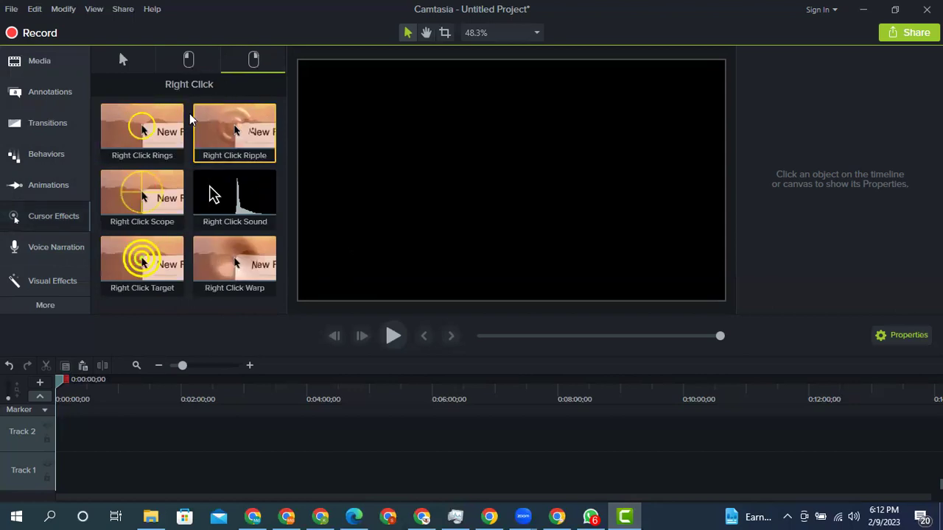
pyautogui.click(123, 59)
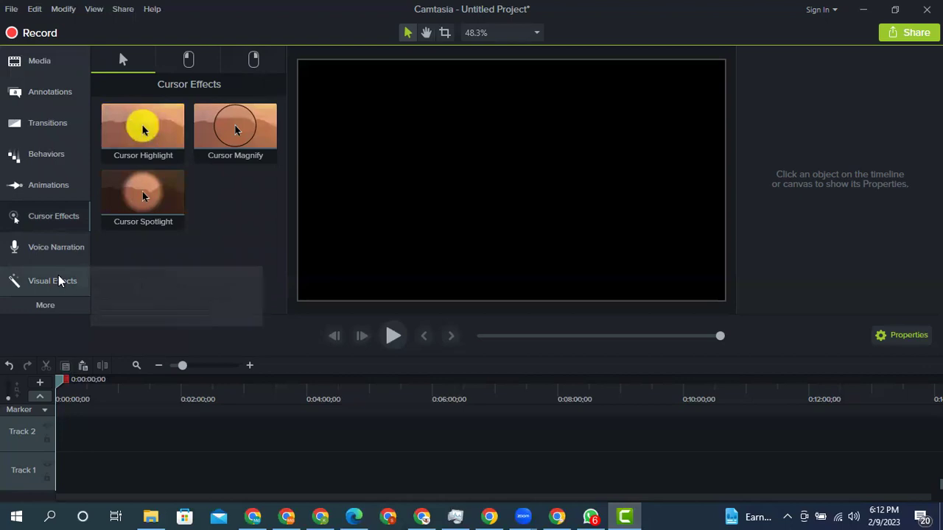
# Step: Examine the Voice Narration options, including the microphone choices and the script area
pyautogui.click(31, 250)
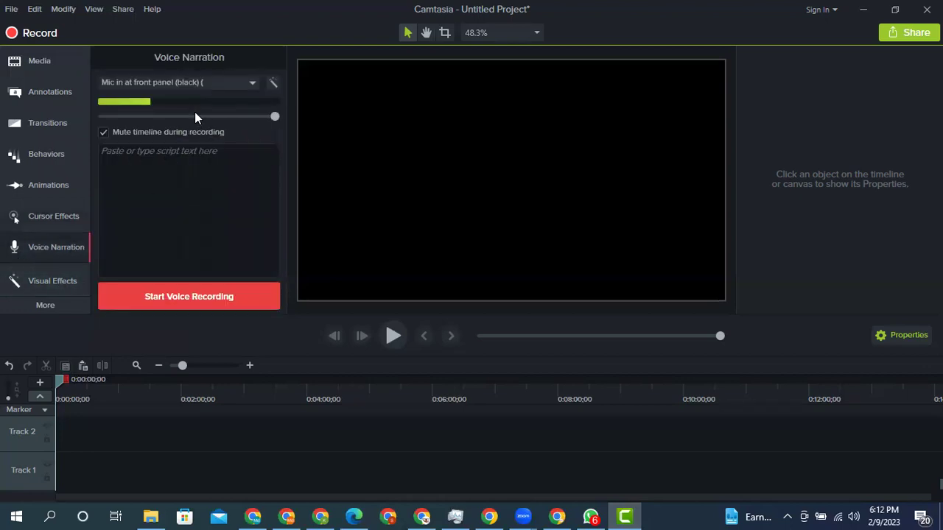
pyautogui.click(202, 81)
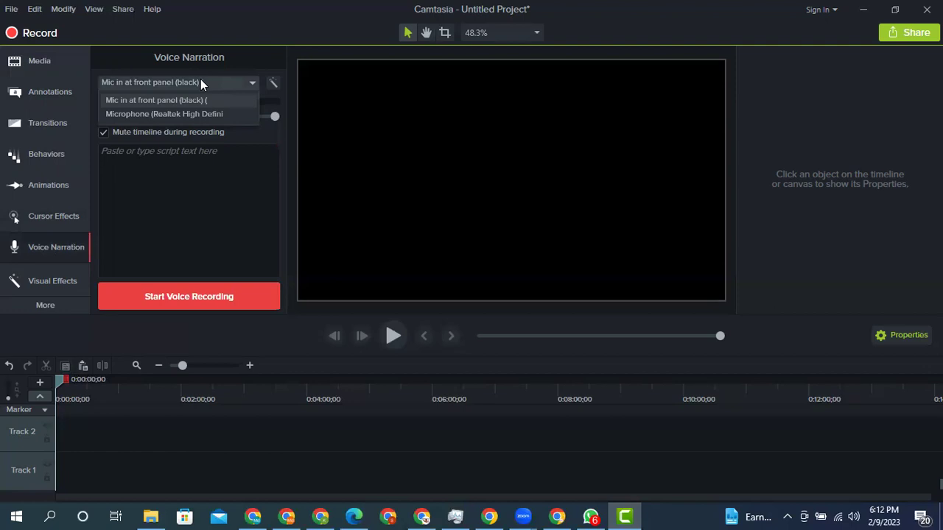
pyautogui.click(155, 239)
pyautogui.click(140, 169)
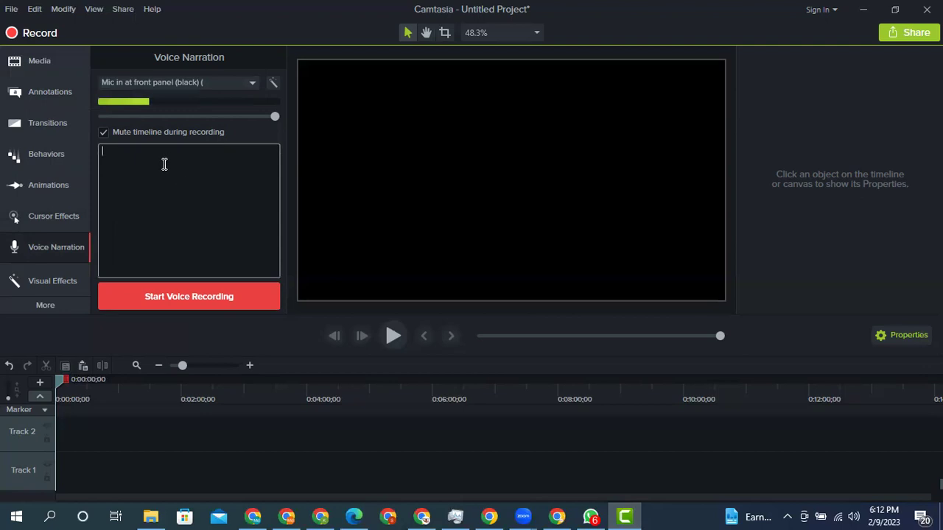
# Step: Look through the visual effects and the audio effects
pyautogui.click(46, 279)
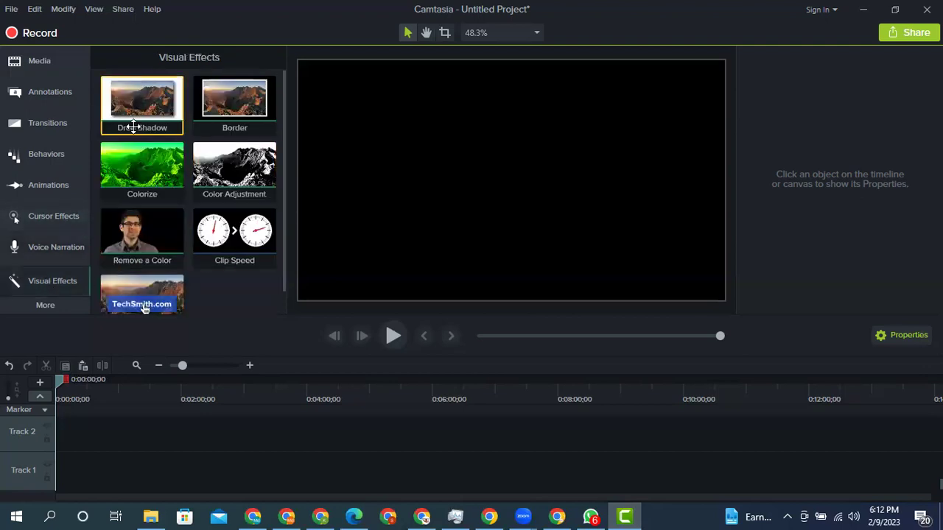
pyautogui.scroll(-1, 131, 254)
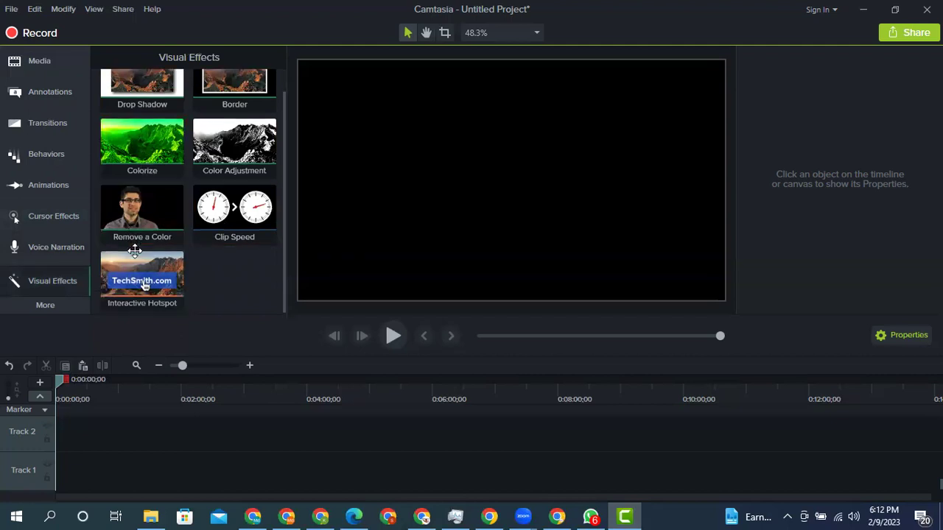
pyautogui.click(62, 305)
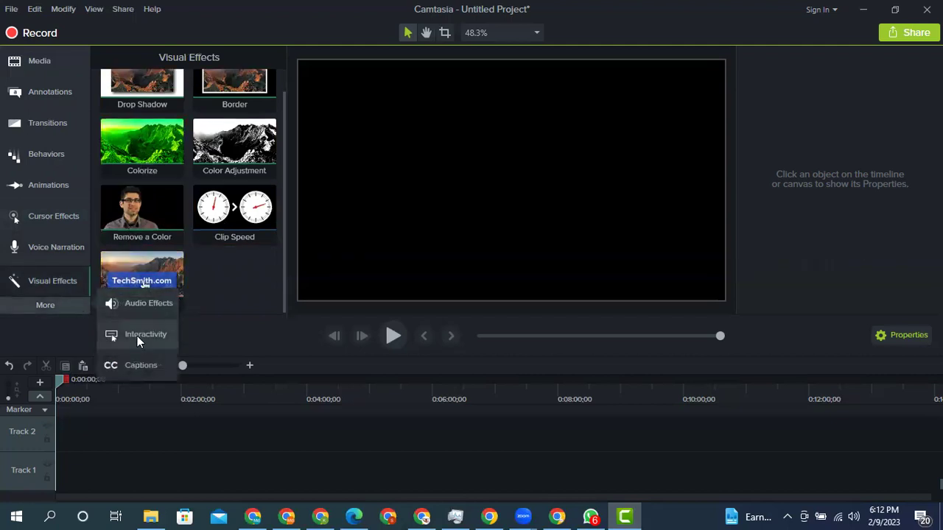
pyautogui.click(145, 299)
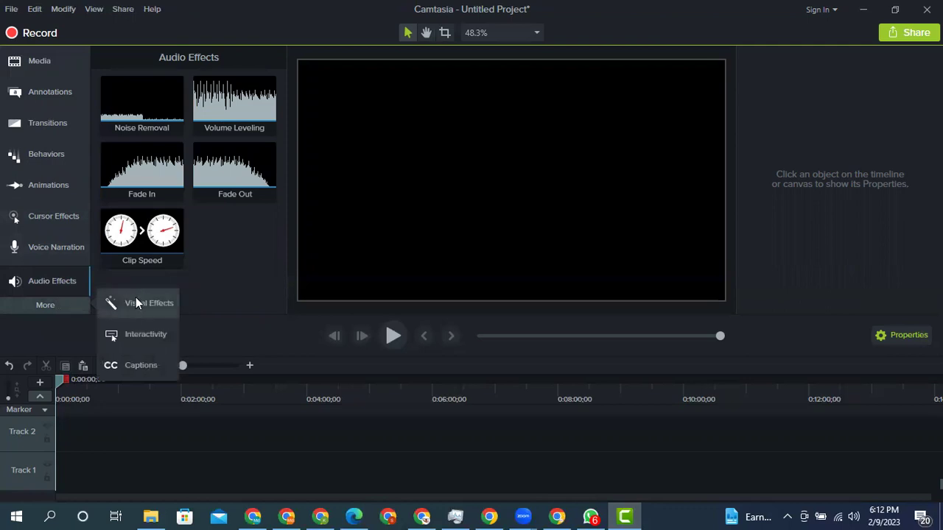
# Step: Examine the caption tools and return to the visual effects
pyautogui.click(135, 365)
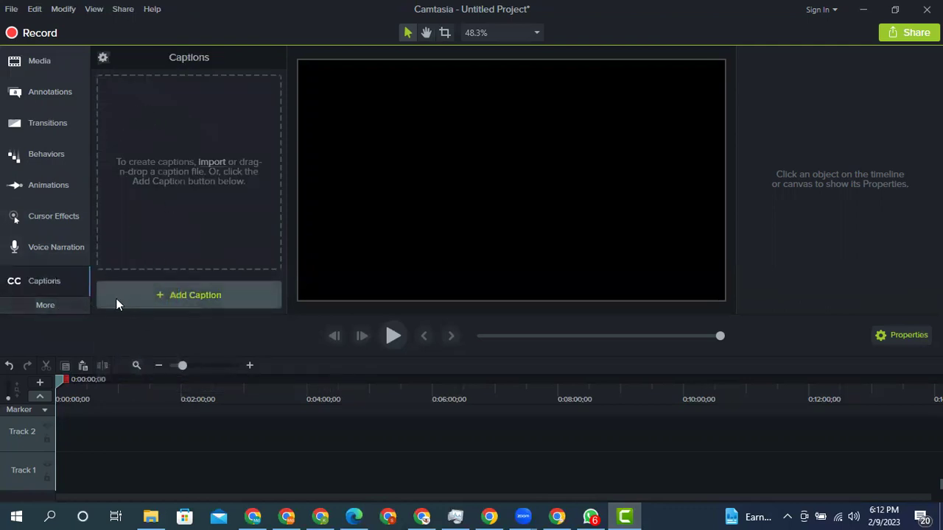
pyautogui.click(43, 302)
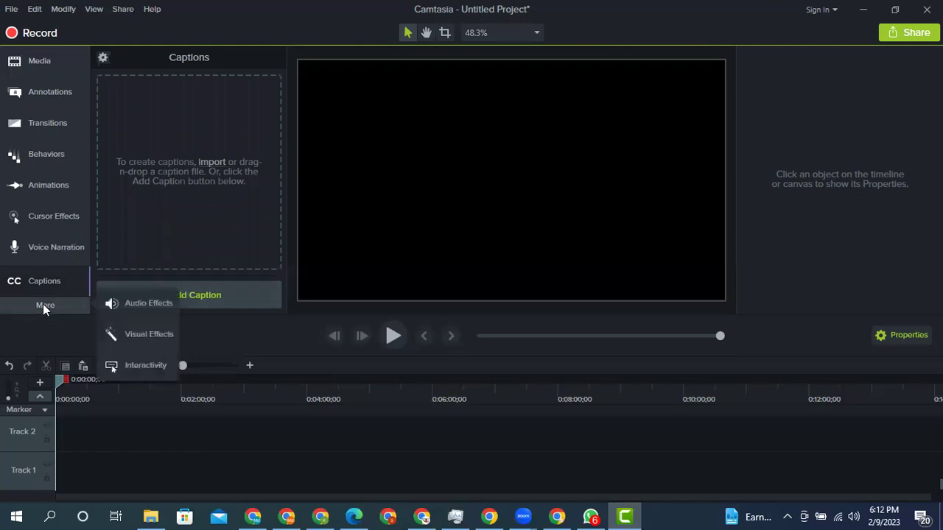
pyautogui.click(122, 334)
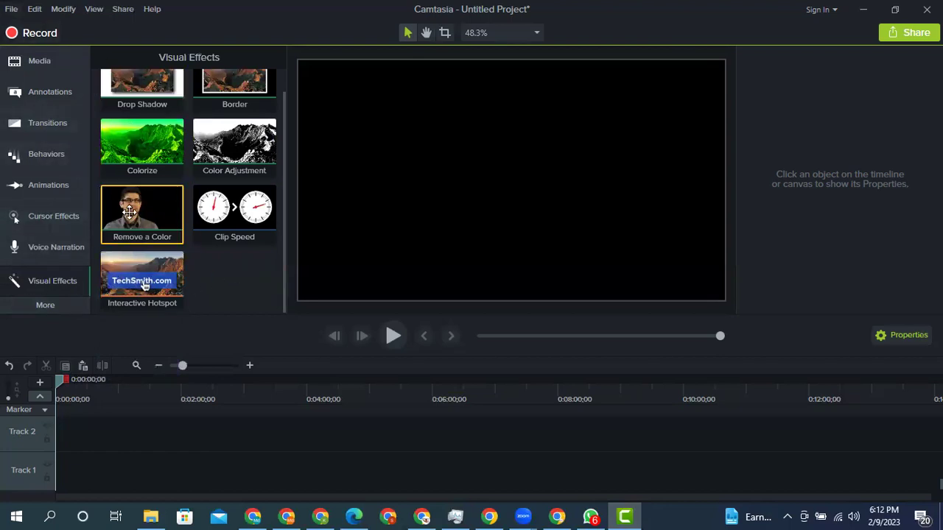
pyautogui.click(7, 9)
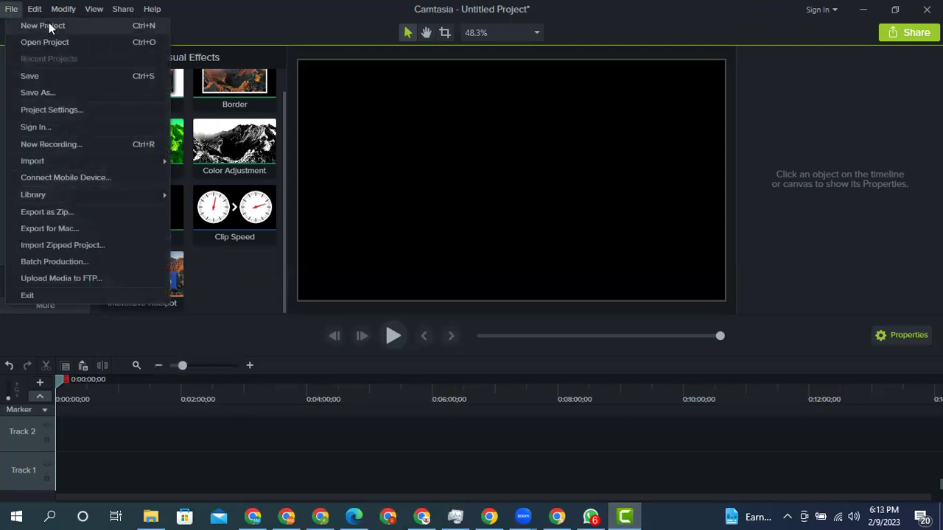
pyautogui.click(136, 25)
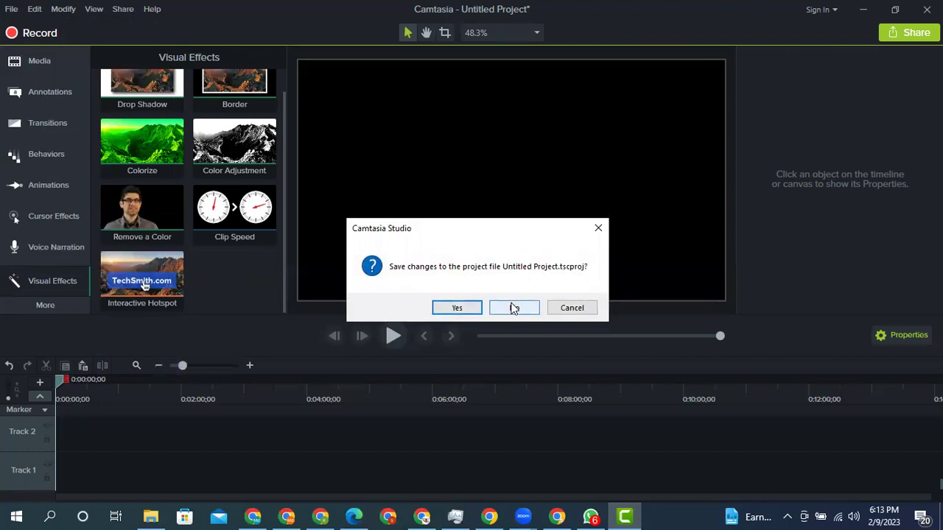
pyautogui.click(599, 229)
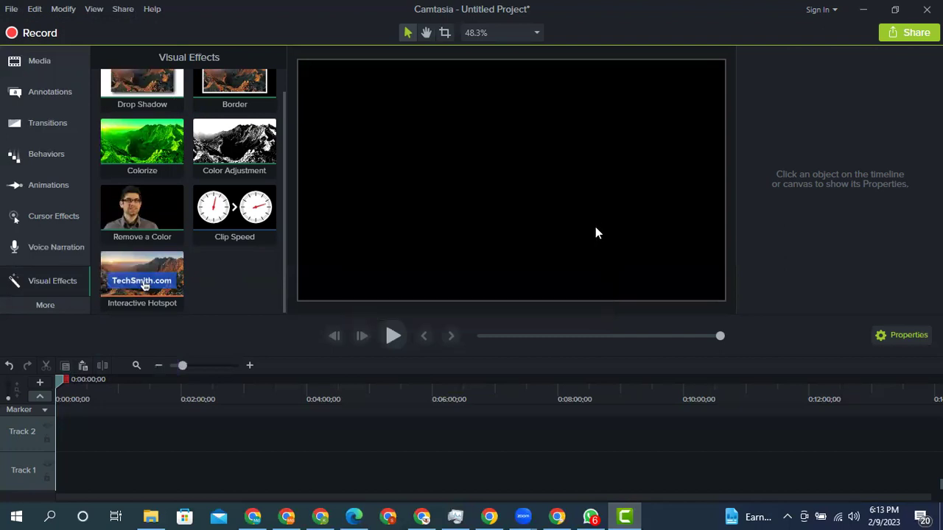
# Step: Examine the canvas dimension presets in the project settings, including the widescreen and device-specific sizes
pyautogui.click(11, 9)
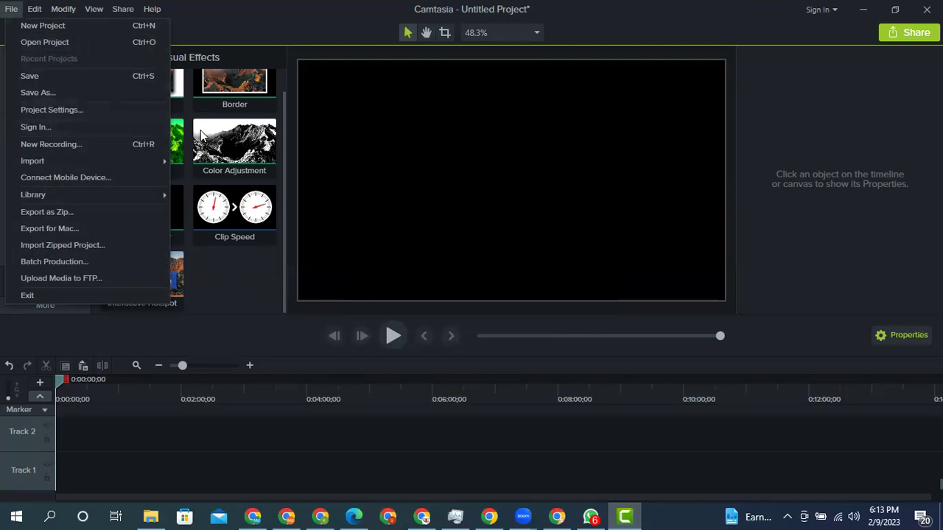
pyautogui.click(60, 109)
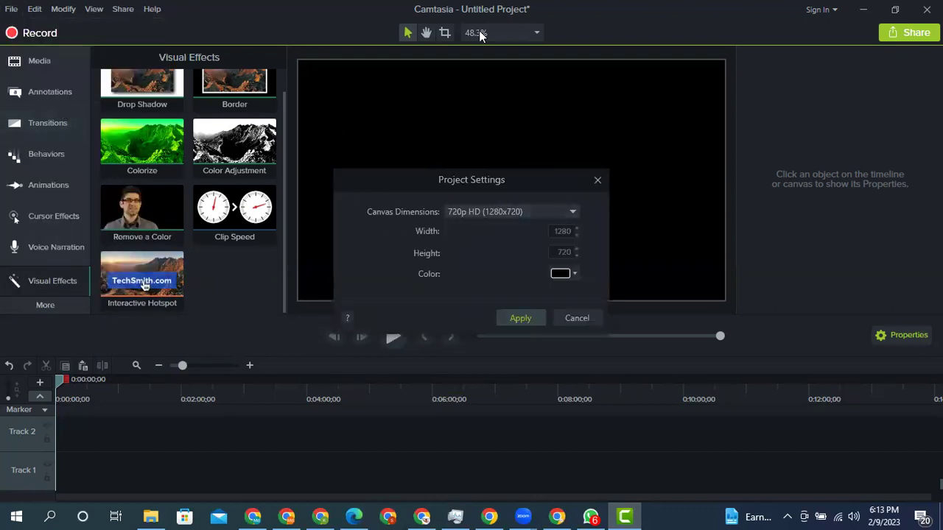
pyautogui.click(476, 211)
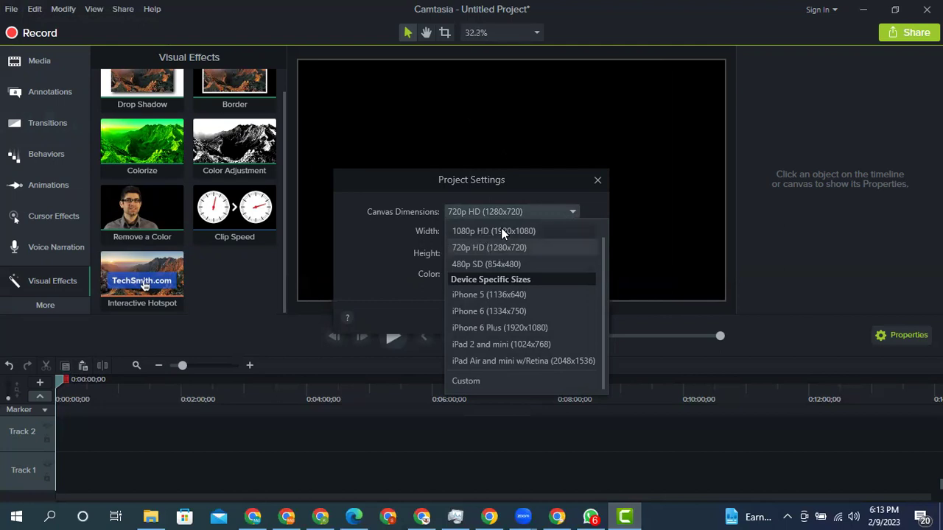
pyautogui.scroll(1, 504, 296)
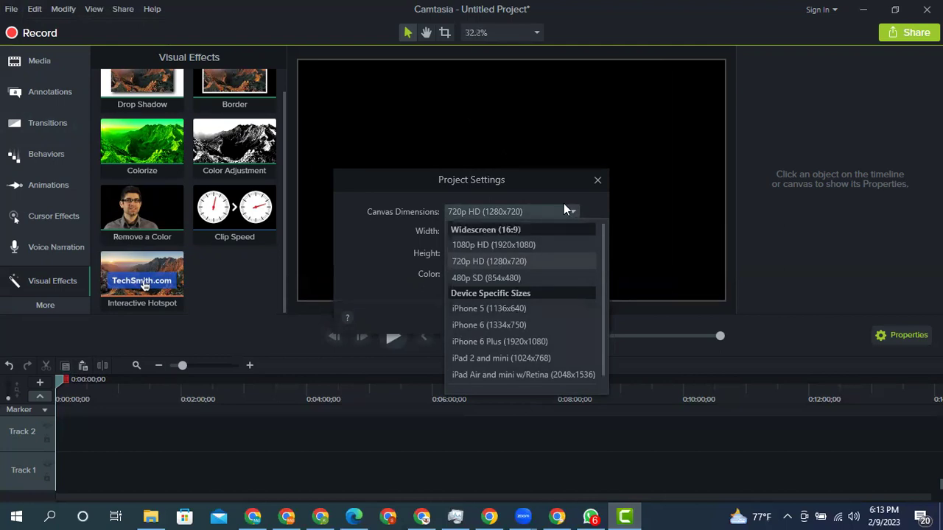
pyautogui.click(597, 179)
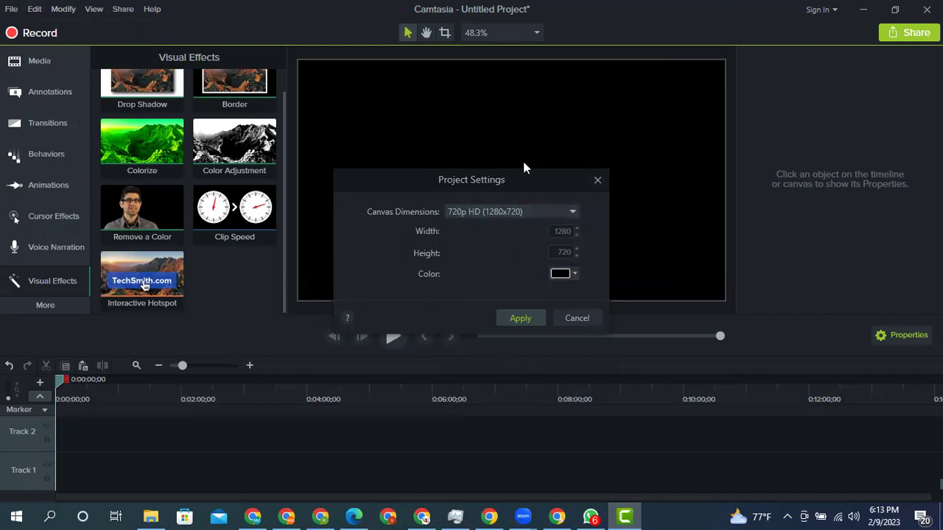
# Step: Try the dark red canvas color #9C1313, restore black, and cancel the project settings
pyautogui.click(576, 274)
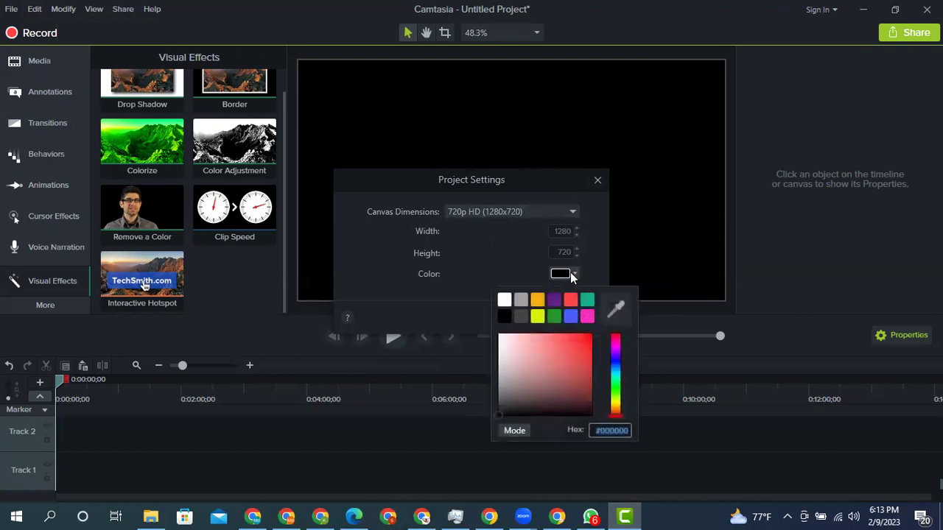
pyautogui.click(581, 366)
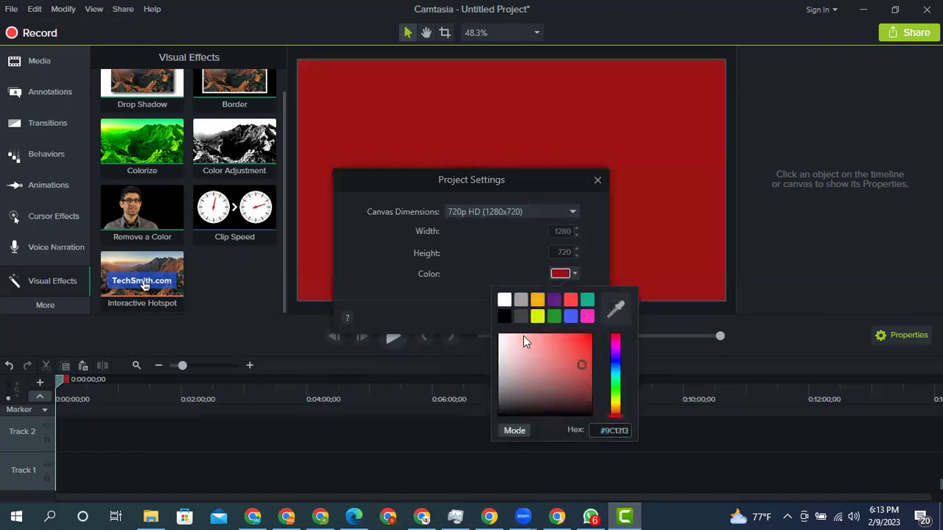
pyautogui.click(505, 317)
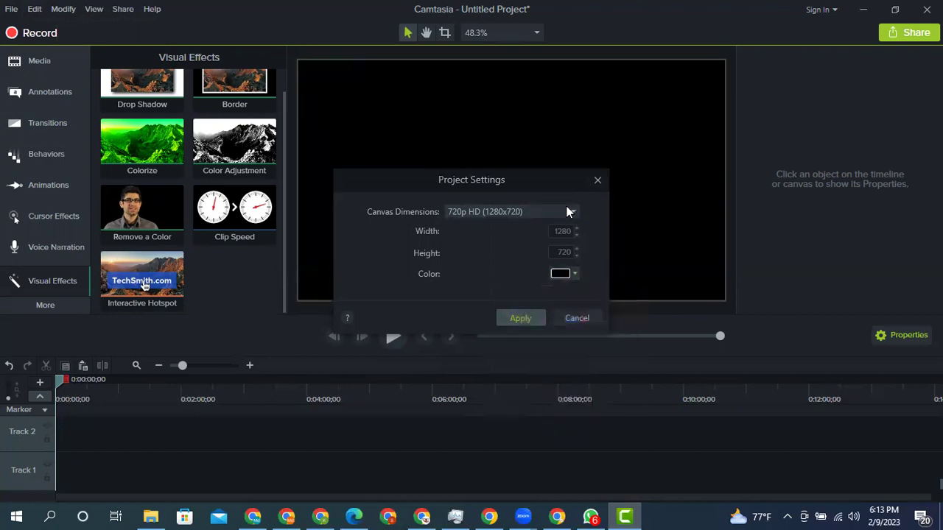
pyautogui.click(578, 318)
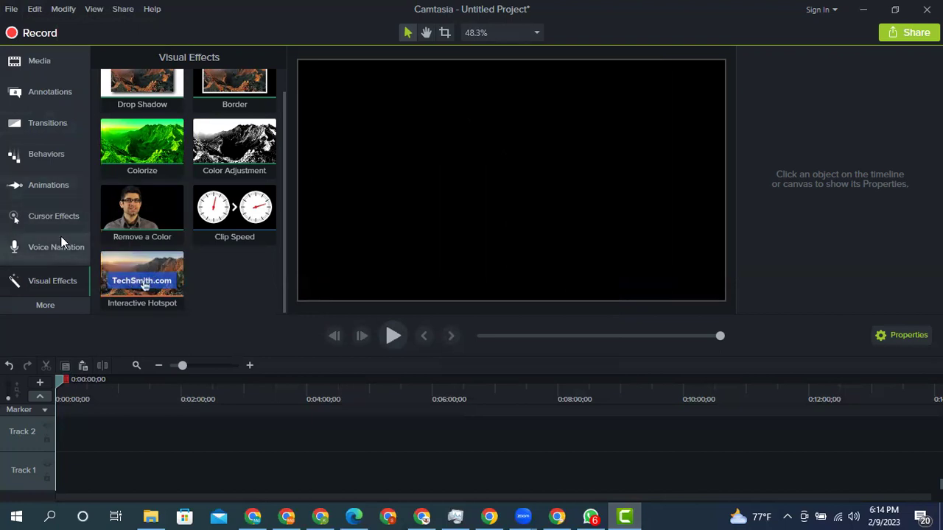
# Step: Look through the project file, editing, modification and view commands
pyautogui.click(13, 10)
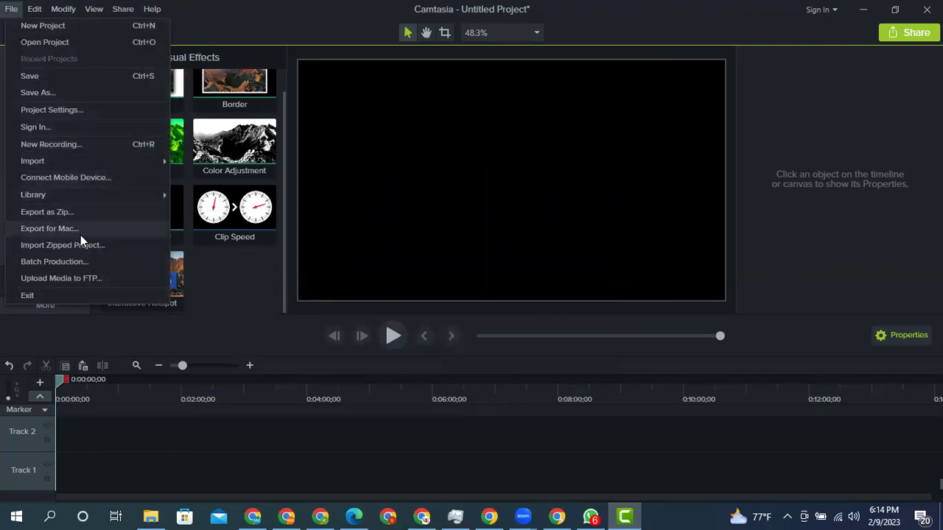
pyautogui.click(12, 9)
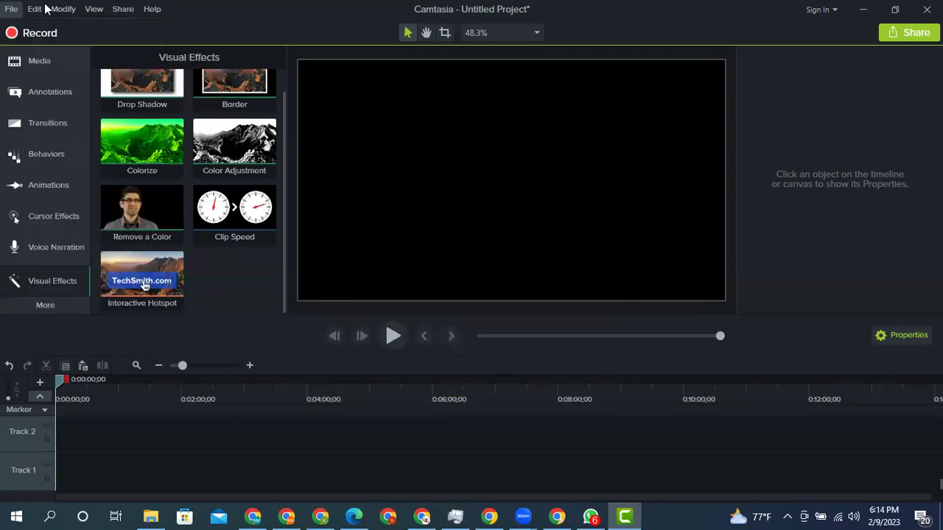
pyautogui.click(35, 9)
pyautogui.moveTo(63, 9)
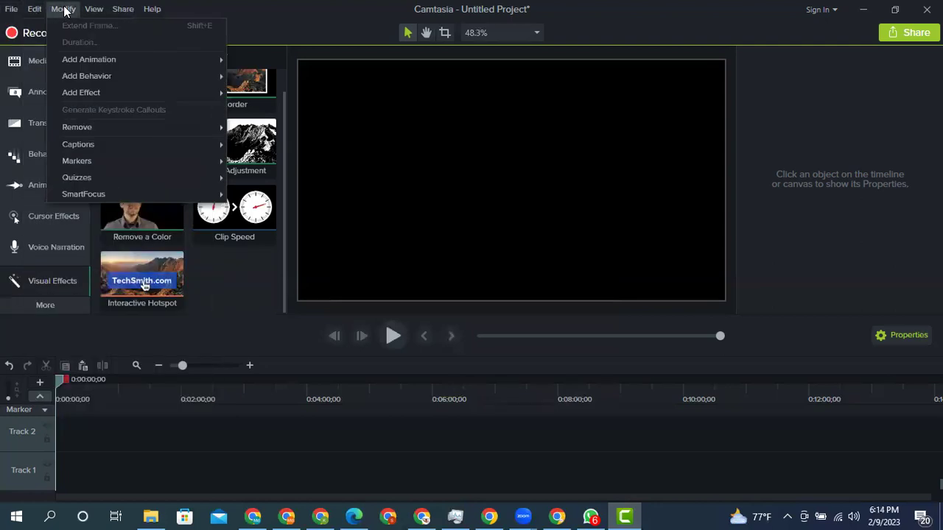
pyautogui.click(63, 9)
pyautogui.click(94, 9)
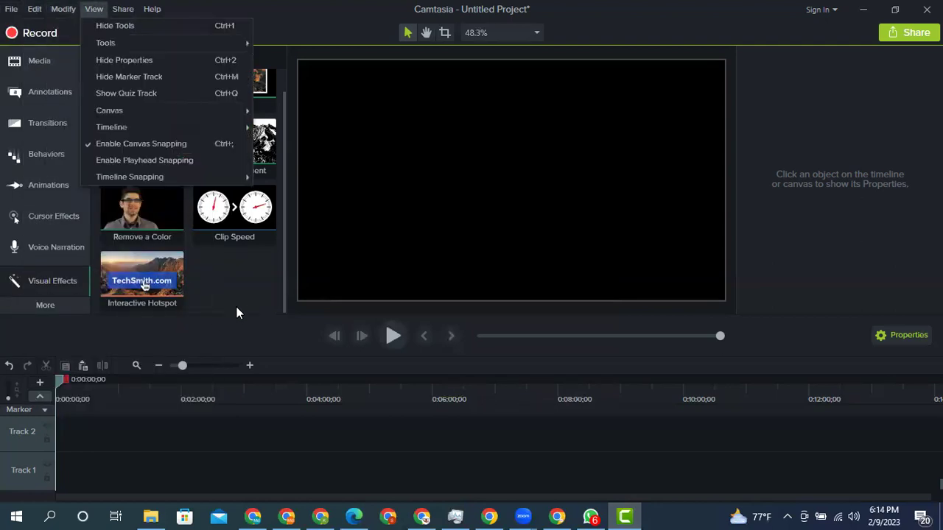
pyautogui.click(248, 273)
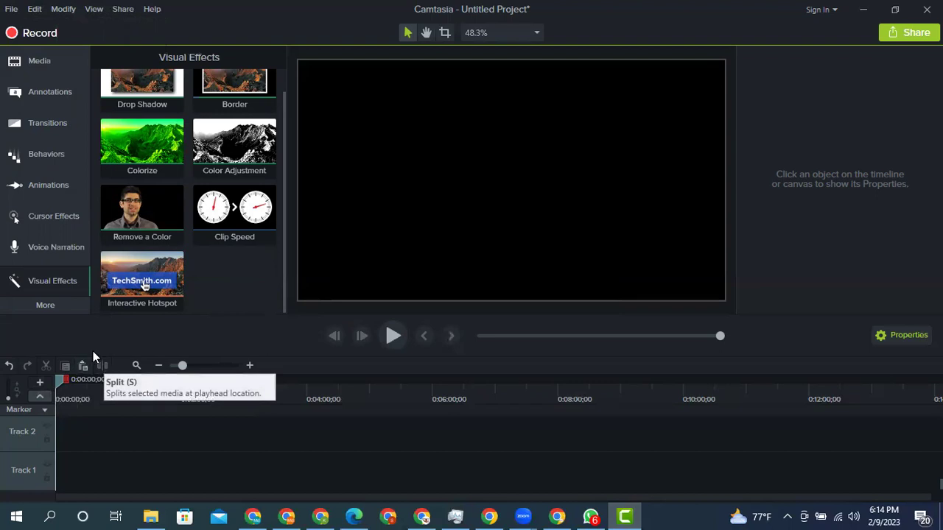
# Step: Look through the timeline tracks at an enlarged and a reduced track height, and examine the canvas zoom options
pyautogui.click(8, 391)
pyautogui.scroll(3, 64, 453)
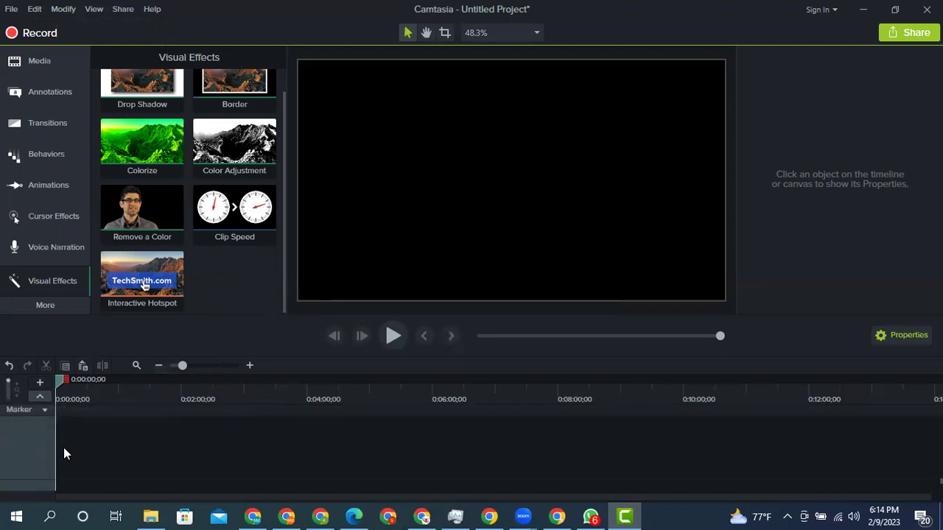
pyautogui.click(8, 397)
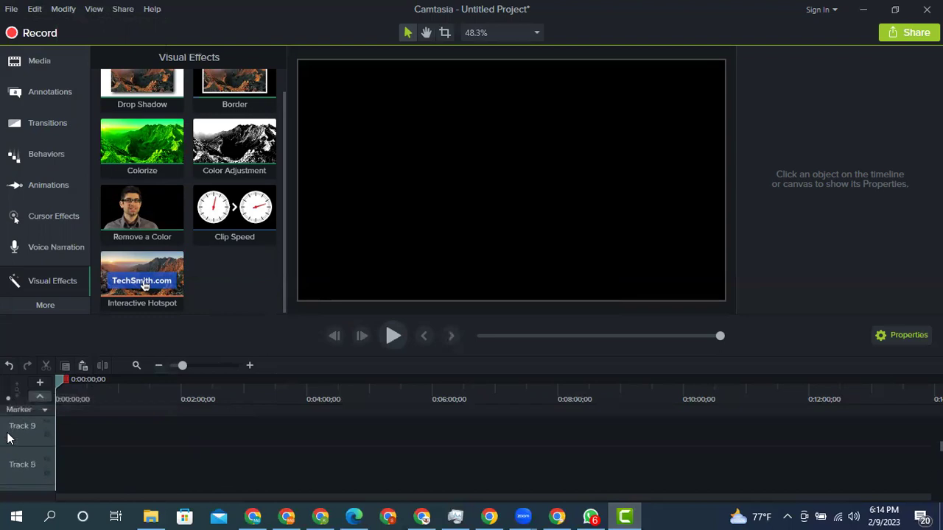
pyautogui.scroll(-5, 60, 458)
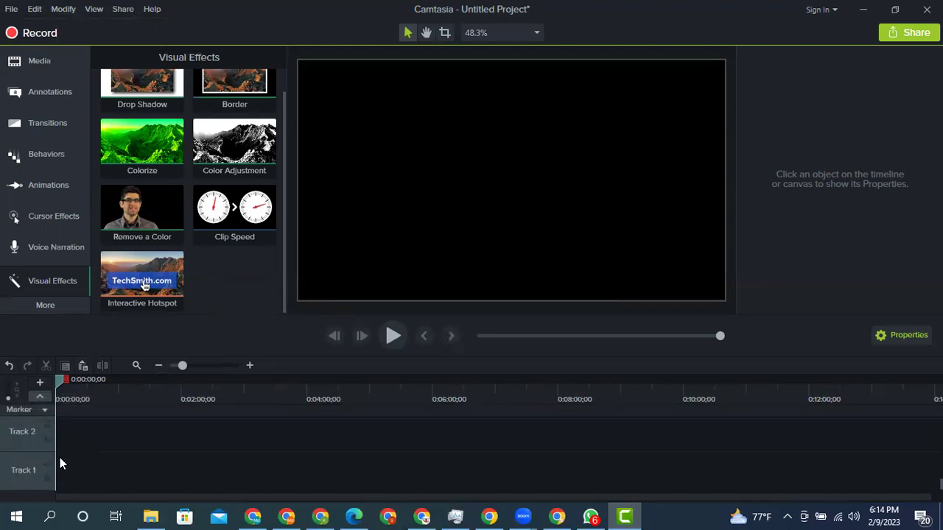
pyautogui.scroll(8, 60, 458)
pyautogui.scroll(-8, 60, 457)
pyautogui.click(484, 32)
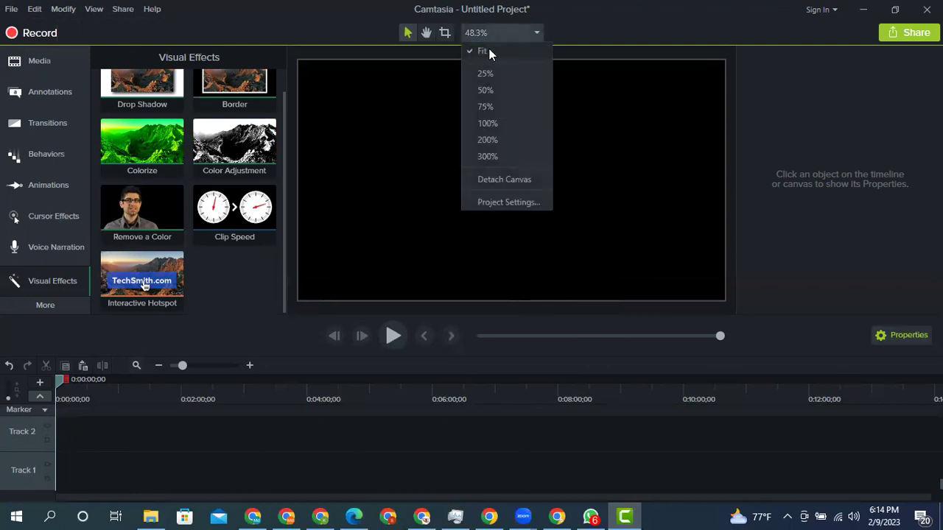
pyautogui.click(256, 338)
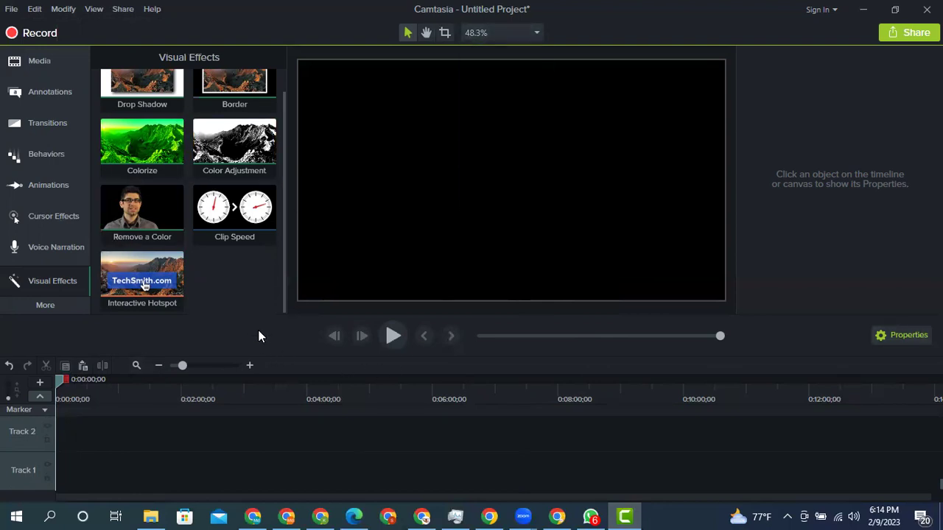